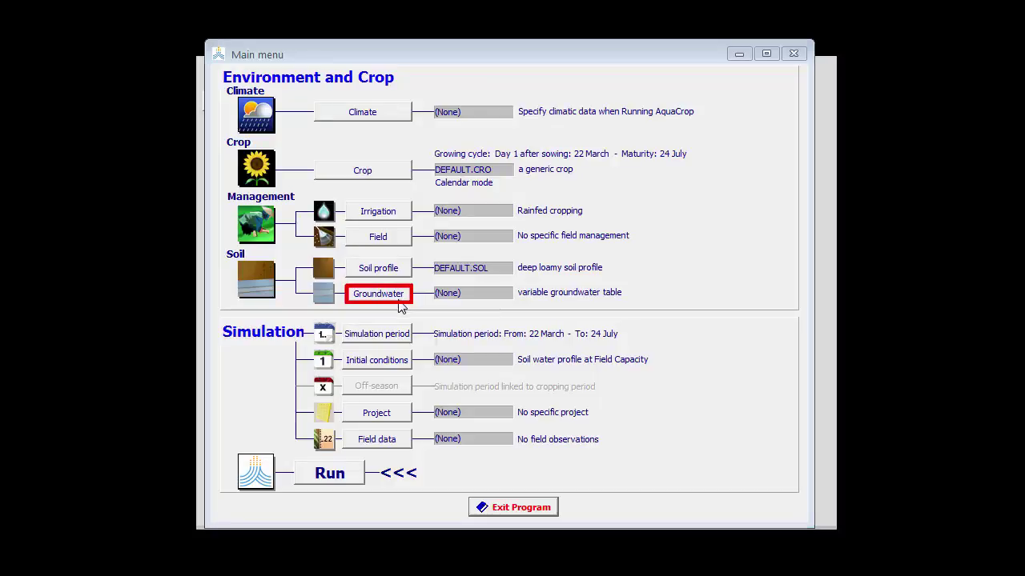
- Bring up the groundwater file selection list from the Groundwater option in the Main menu
{"action": "left_click", "coordinate": [399, 302]}
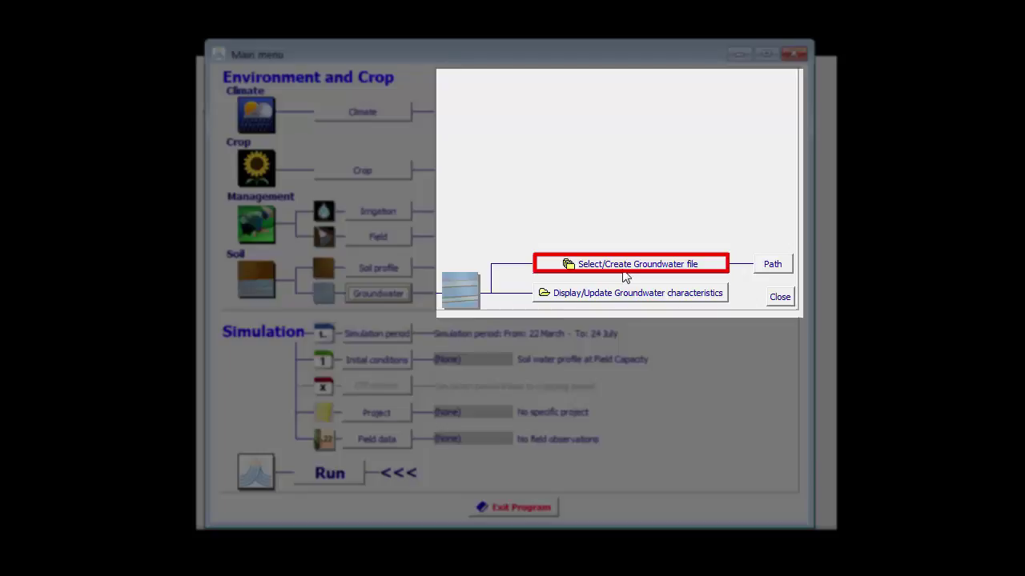
{"action": "left_click", "coordinate": [625, 275]}
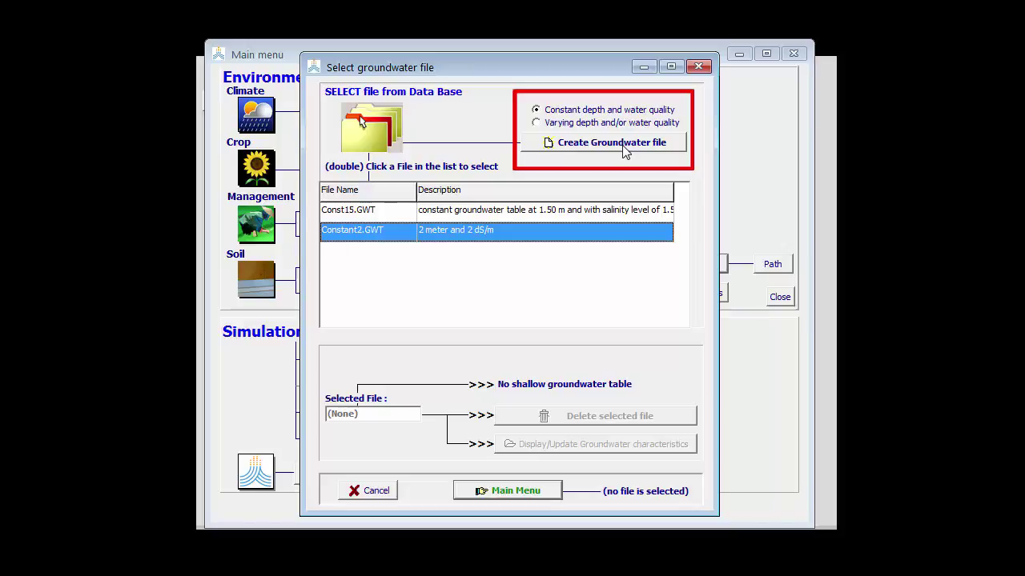
- Start a new groundwater file of the 'Varying depth and/or water quality' type
{"action": "left_click", "coordinate": [537, 124]}
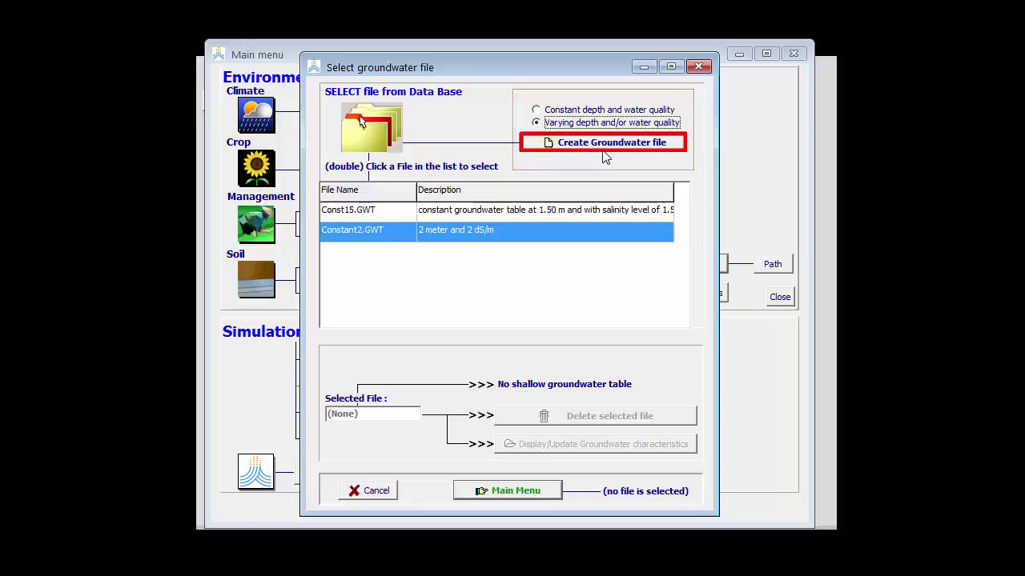
{"action": "left_click", "coordinate": [603, 152]}
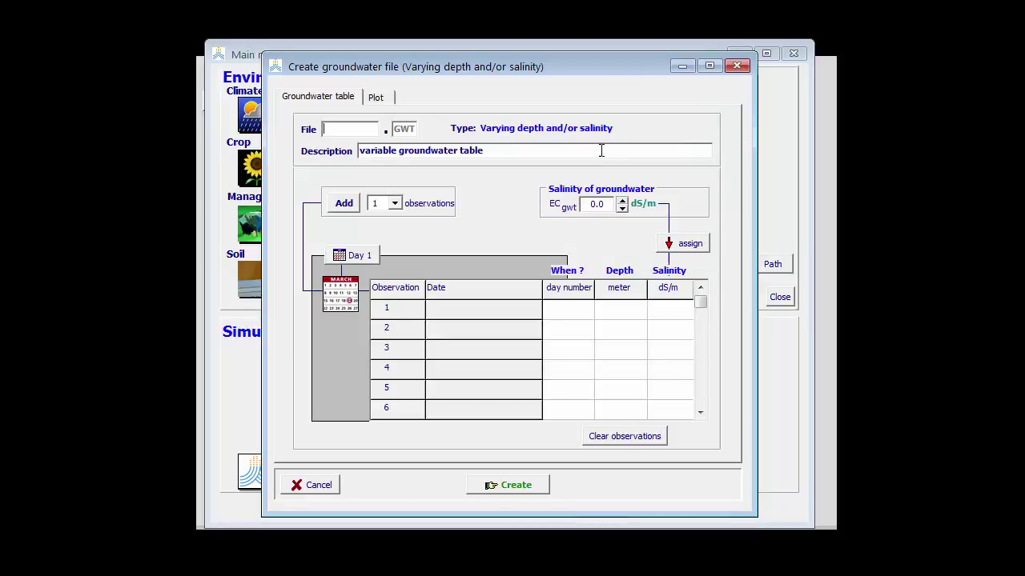
- Name the file Var4 and append ' - depth and quality' to its description
{"action": "left_click", "coordinate": [361, 125]}
{"action": "type", "text": "V"}
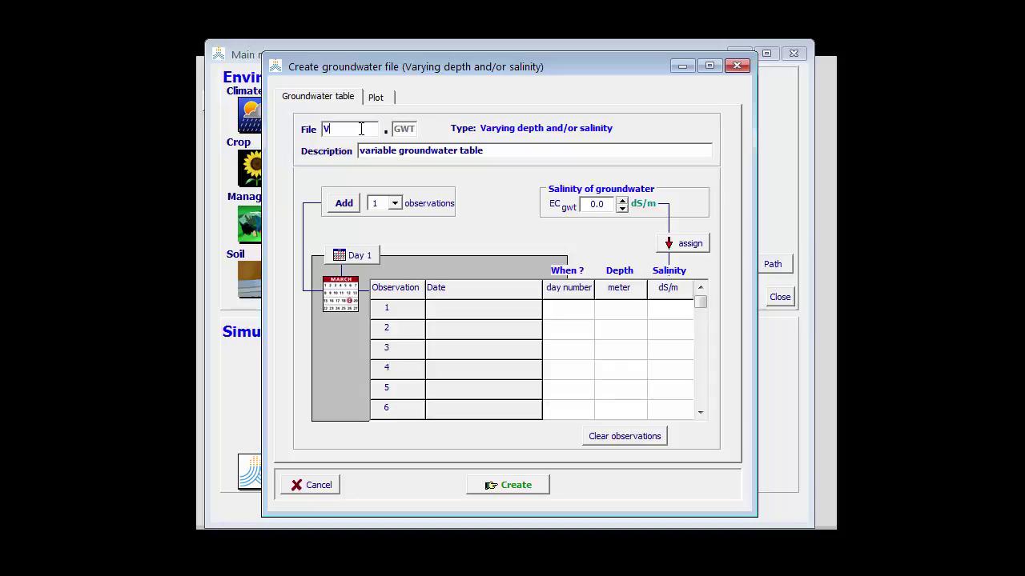
{"action": "type", "text": "ar4"}
{"action": "type", "text": "-"}
{"action": "type", "text": " depth"}
{"action": "type", "text": " and"}
{"action": "type", "text": " qy"}
{"action": "key", "text": "BackSpace"}
{"action": "type", "text": "uality"}
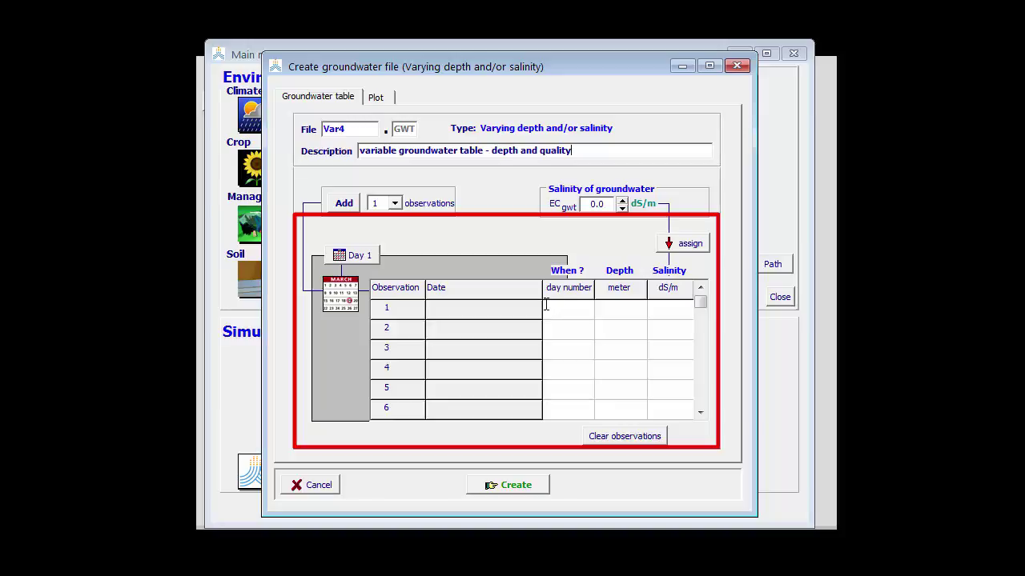
- Link the observations to the year 2000 so day 1 is 1 January 2000
{"action": "left_click", "coordinate": [369, 262]}
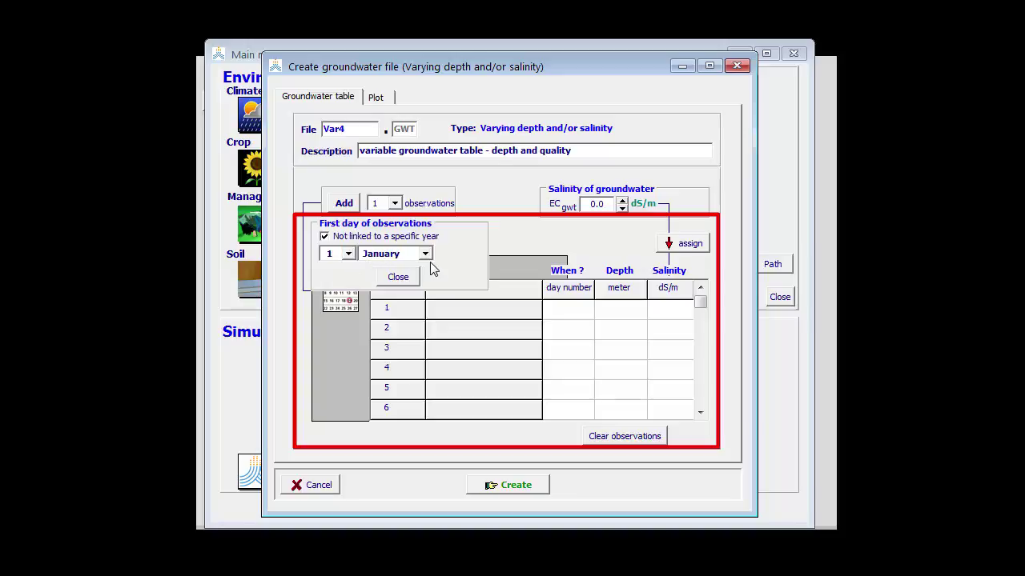
{"action": "left_click", "coordinate": [337, 240]}
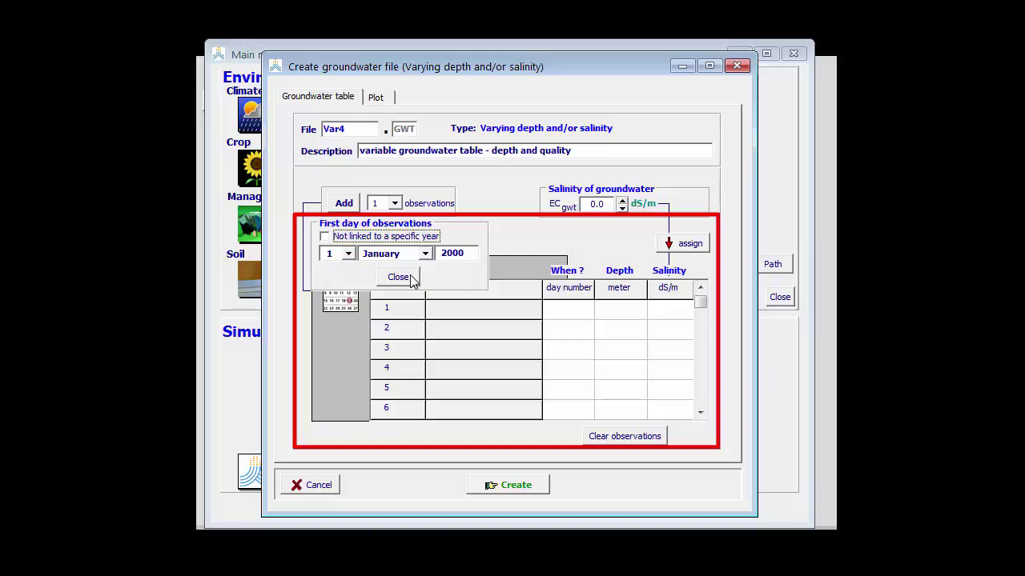
{"action": "left_click", "coordinate": [565, 308]}
- Enter observations day 60 (1.00 m, 1.0 dS/m) and day 100 (1.50 m, 2.0 dS/m)
{"action": "type", "text": "60"}
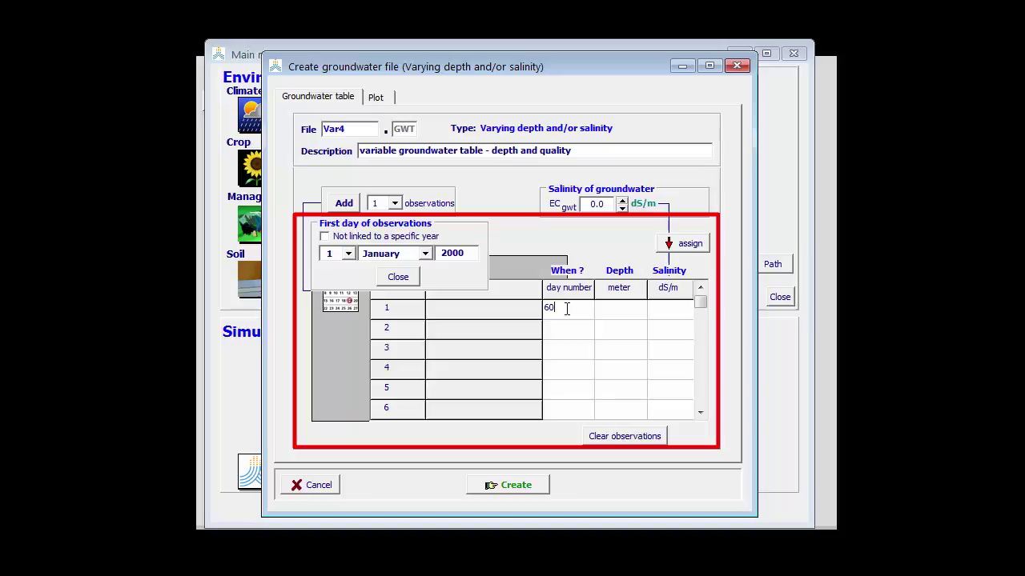
{"action": "key", "text": "Return"}
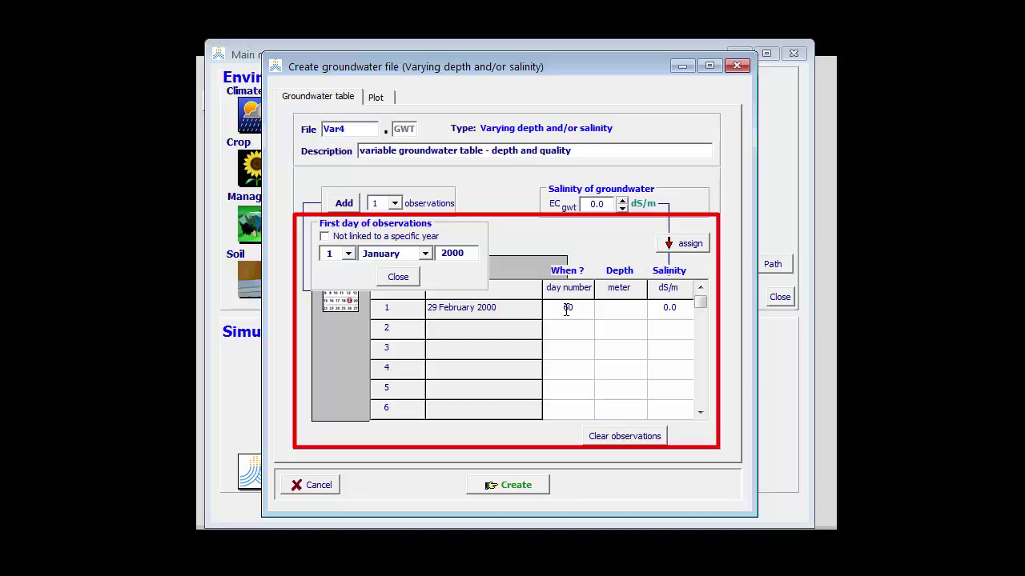
{"action": "left_click", "coordinate": [630, 320]}
{"action": "type", "text": "1"}
{"action": "left_click", "coordinate": [669, 309]}
{"action": "left_click", "coordinate": [560, 335]}
{"action": "type", "text": "100"}
{"action": "key", "text": "Return"}
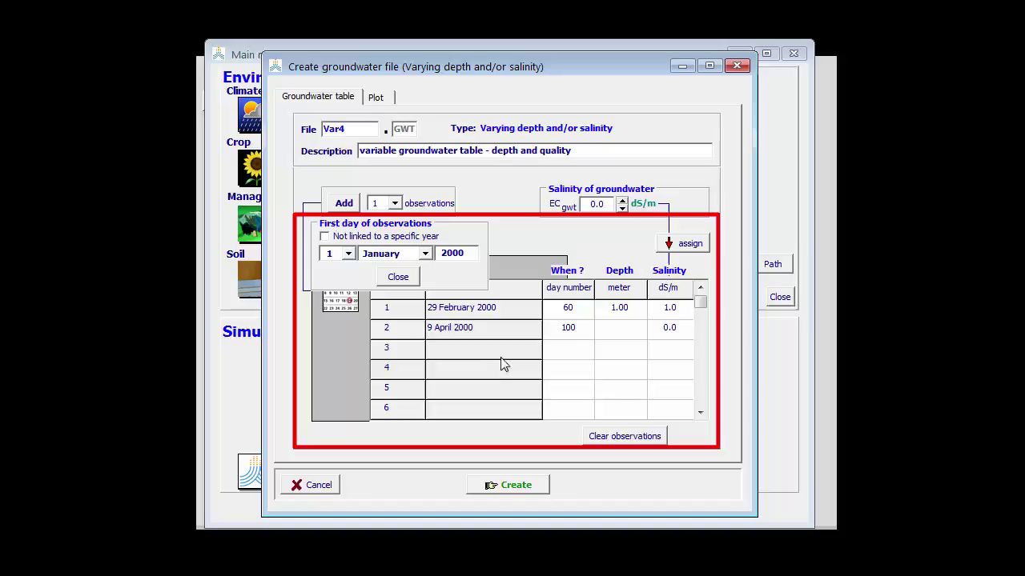
{"action": "left_click", "coordinate": [636, 332]}
{"action": "type", "text": "1.5"}
{"action": "key", "text": "Return"}
{"action": "type", "text": "2"}
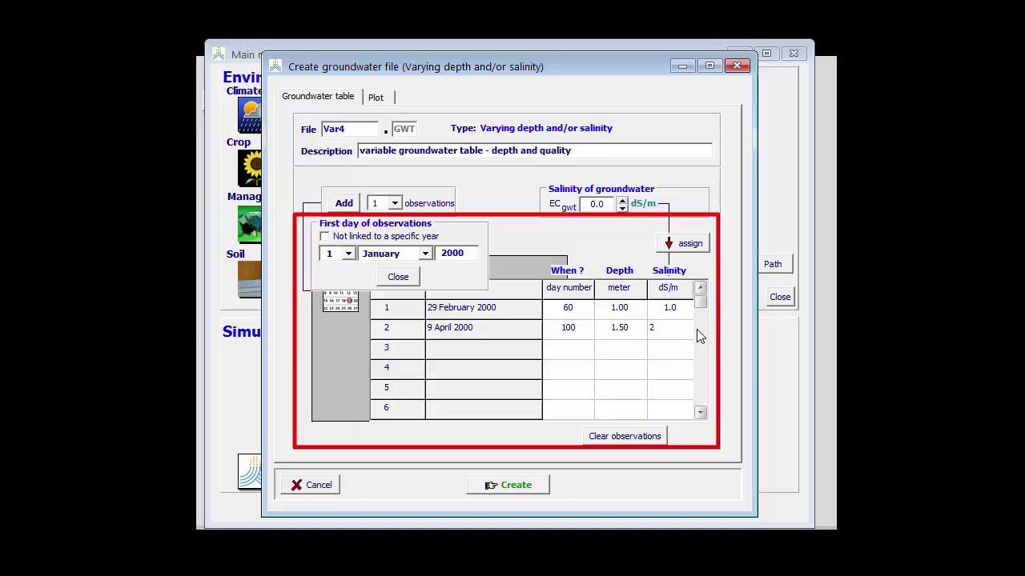
{"action": "key", "text": "Return"}
- Enter observations day 200 (2.00 m, 3.0 dS/m) and day 300 (1.30 m, 1.0 dS/m)
{"action": "type", "text": "20"}
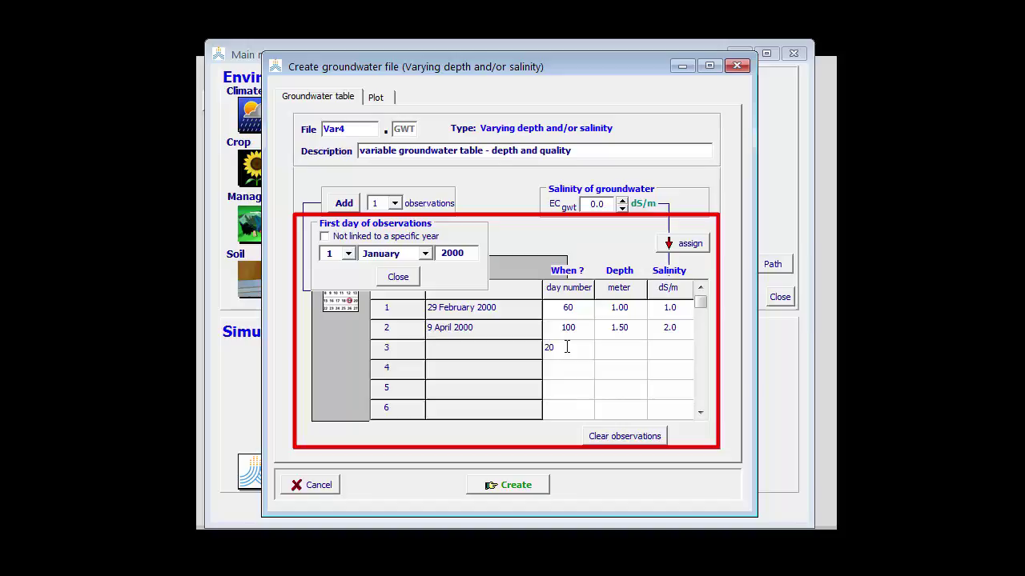
{"action": "type", "text": "0"}
{"action": "key", "text": "Return"}
{"action": "type", "text": "2"}
{"action": "left_click", "coordinate": [690, 348]}
{"action": "type", "text": "3"}
{"action": "left_click", "coordinate": [563, 373]}
{"action": "type", "text": "300"}
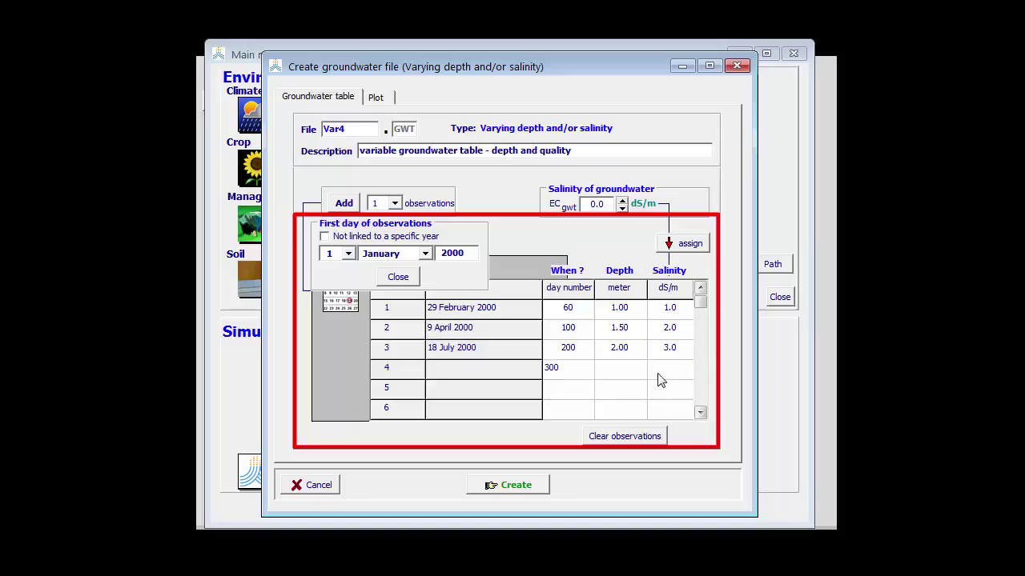
{"action": "left_click", "coordinate": [629, 371]}
{"action": "type", "text": "1.3"}
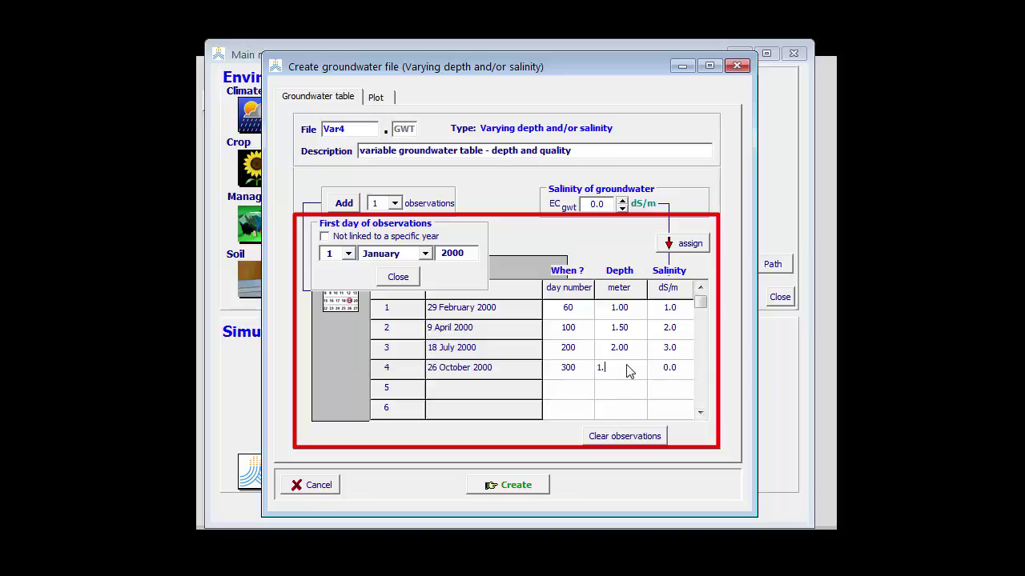
{"action": "left_click", "coordinate": [677, 373]}
{"action": "type", "text": "1.0"}
- Show the Plot tab charting groundwater depth and salinity across 2000
{"action": "left_click", "coordinate": [389, 104]}
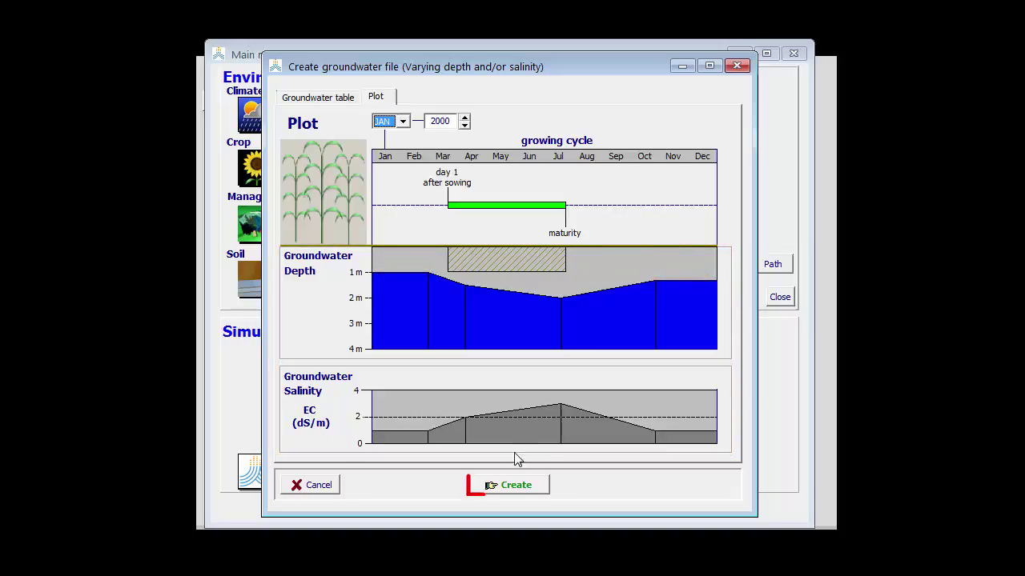
- Create Var4.GWT and return to the Main menu with it selected
{"action": "left_click", "coordinate": [525, 492]}
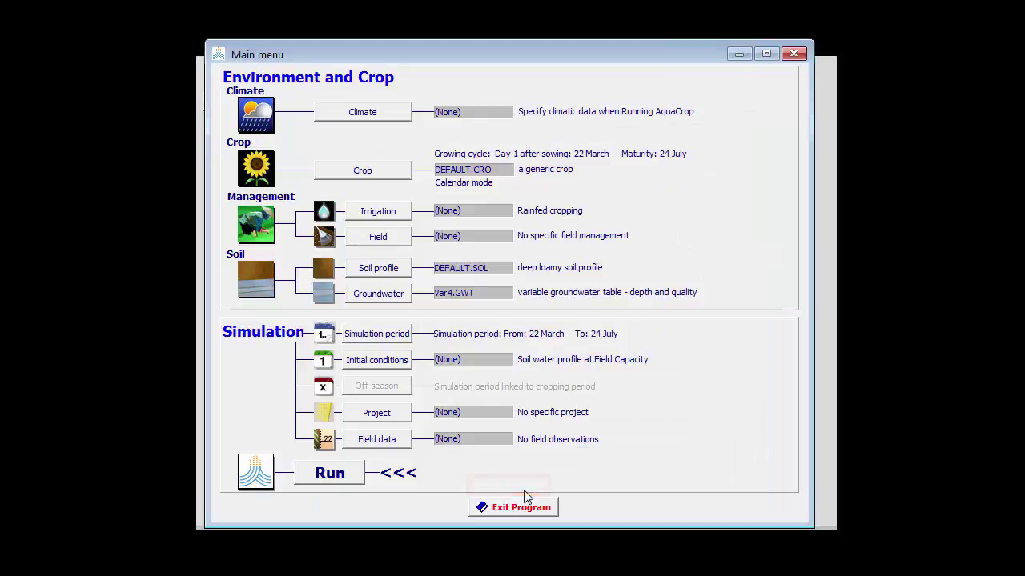